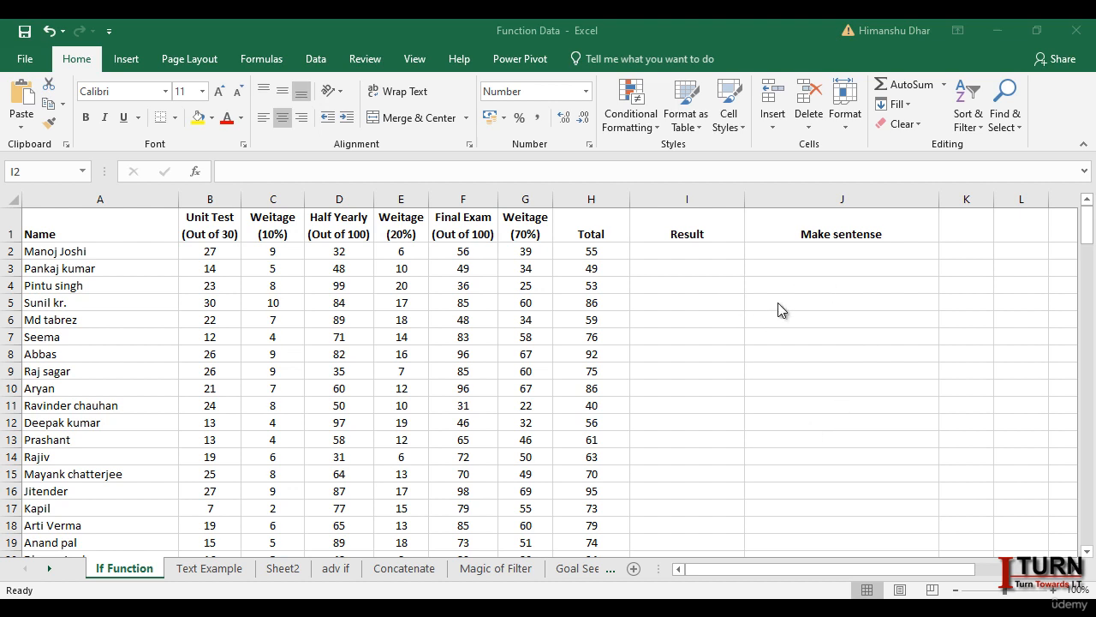
left_click(590, 246)
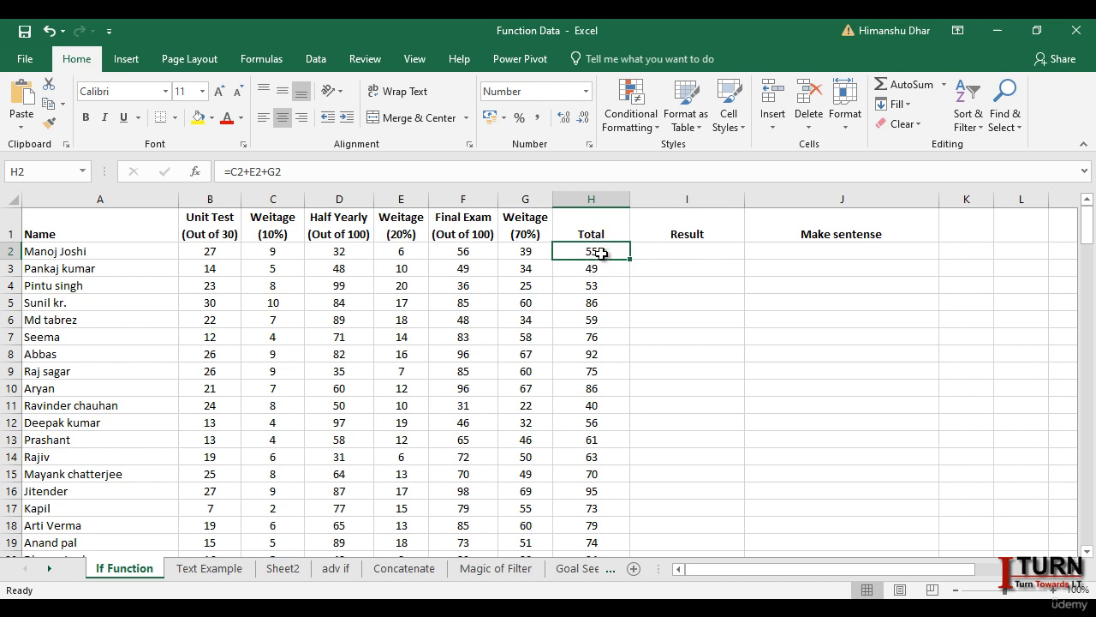
left_click(699, 258)
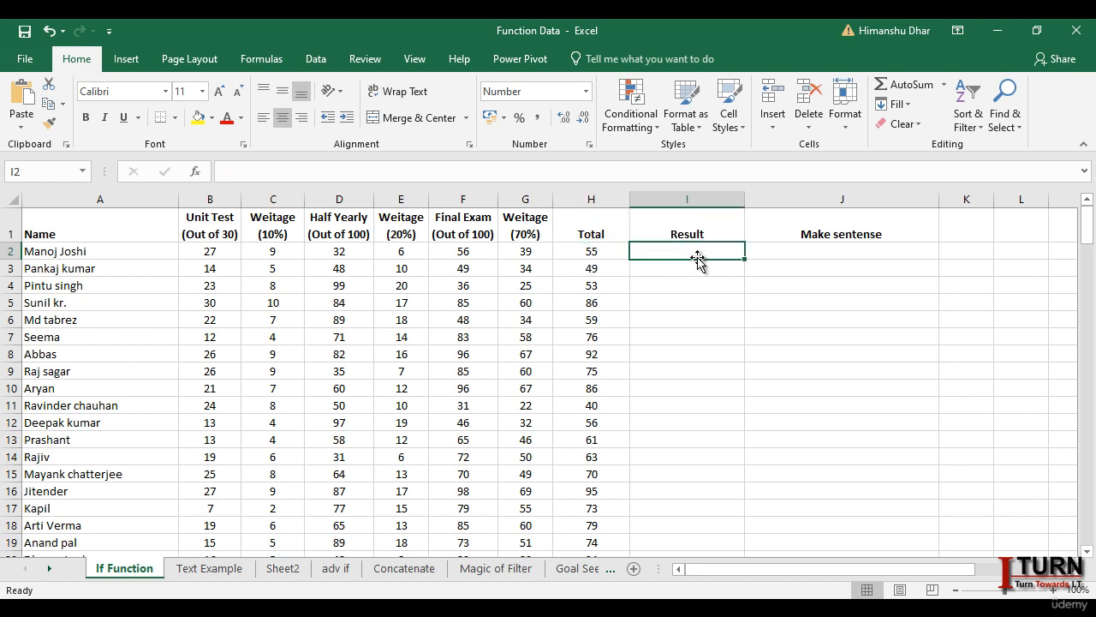
type("=F")
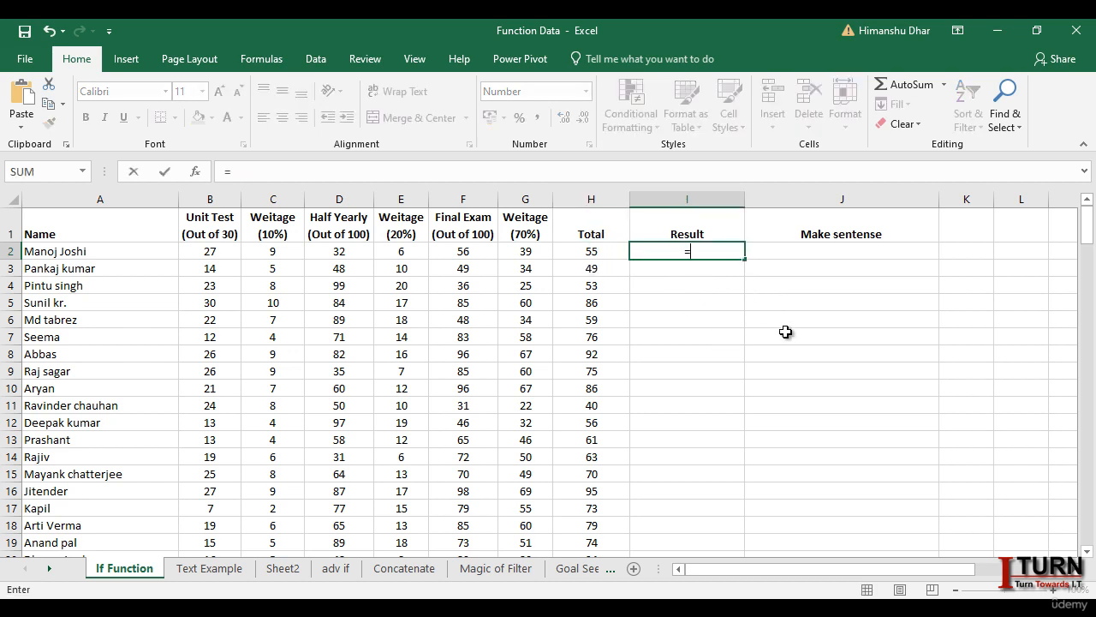
key("Tab")
key("BackSpace")
key("BackSpace")
key("BackSpace")
key("BackSpace")
key("BackSpace")
key("BackSpace")
key("BackSpace")
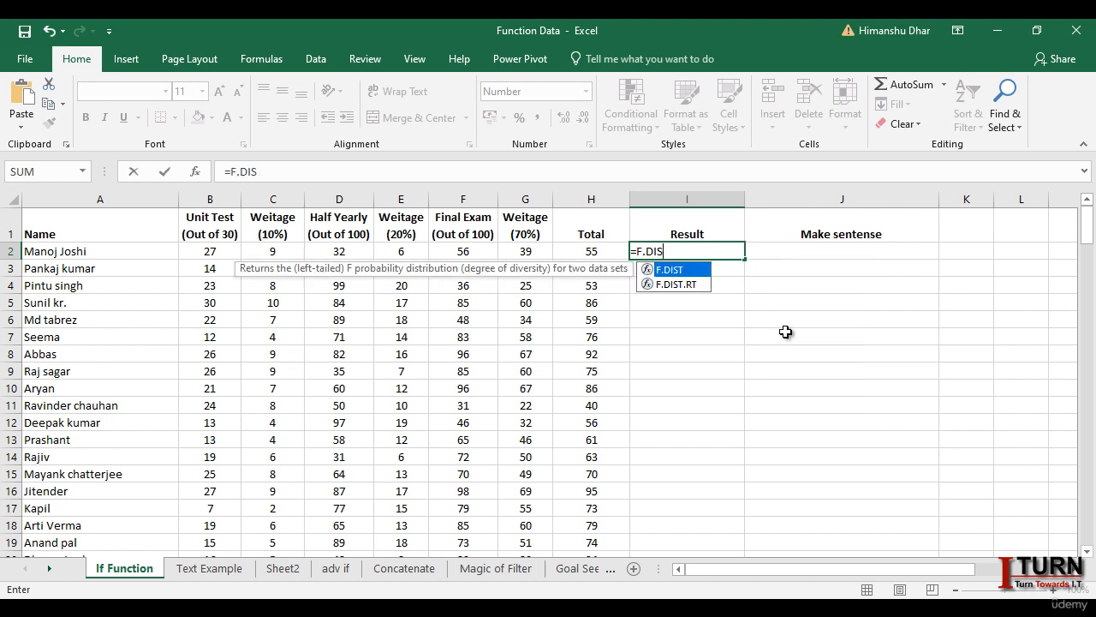
type("I")
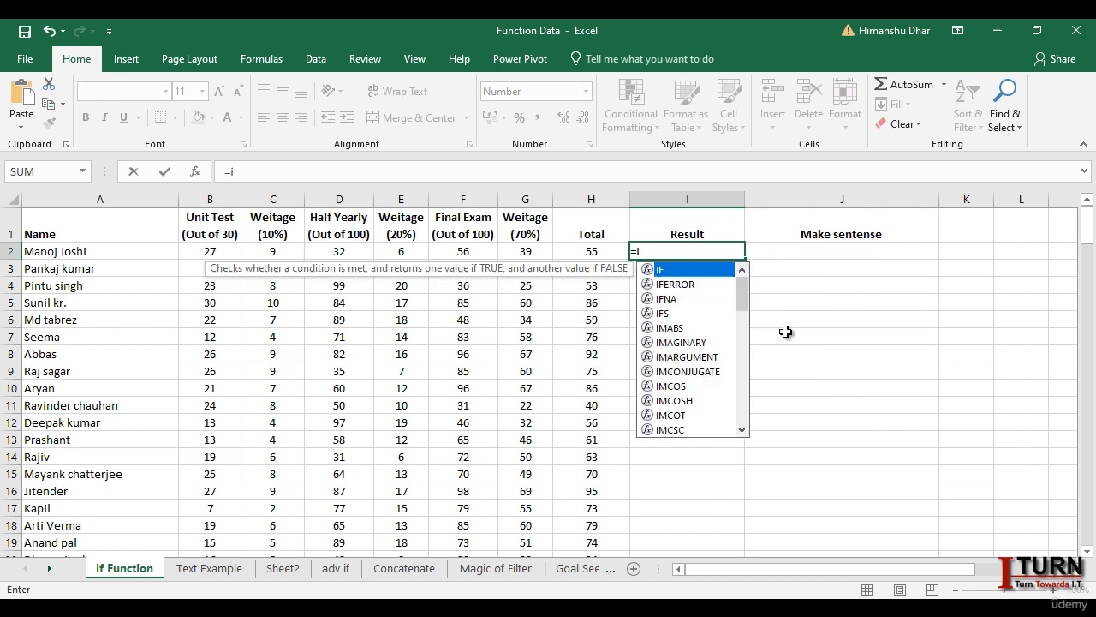
key("Tab")
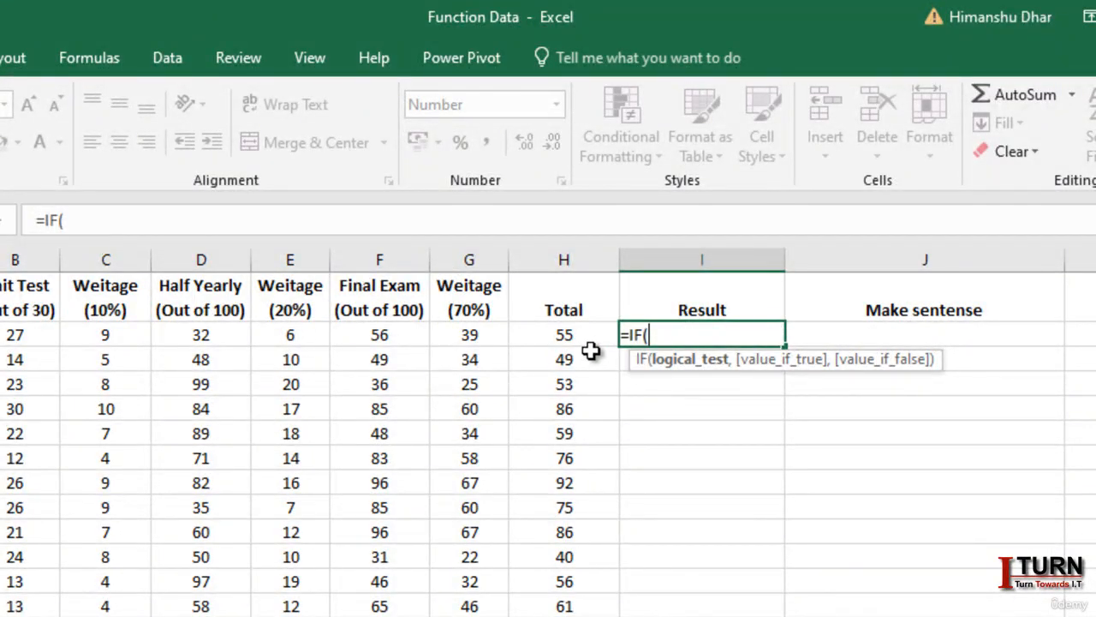
left_click(566, 332)
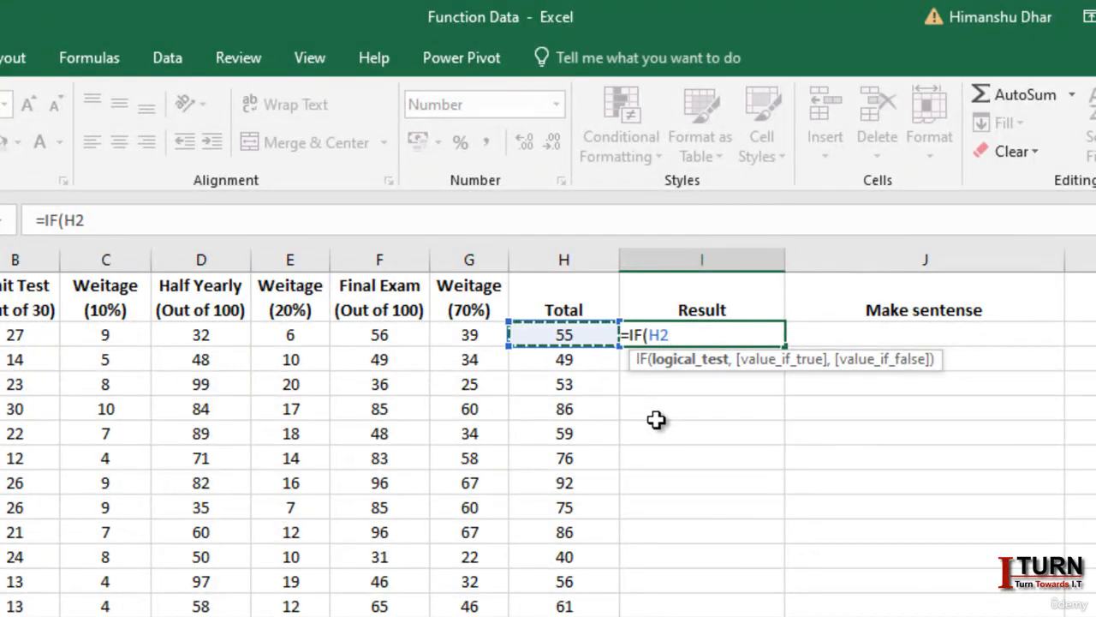
type("<4")
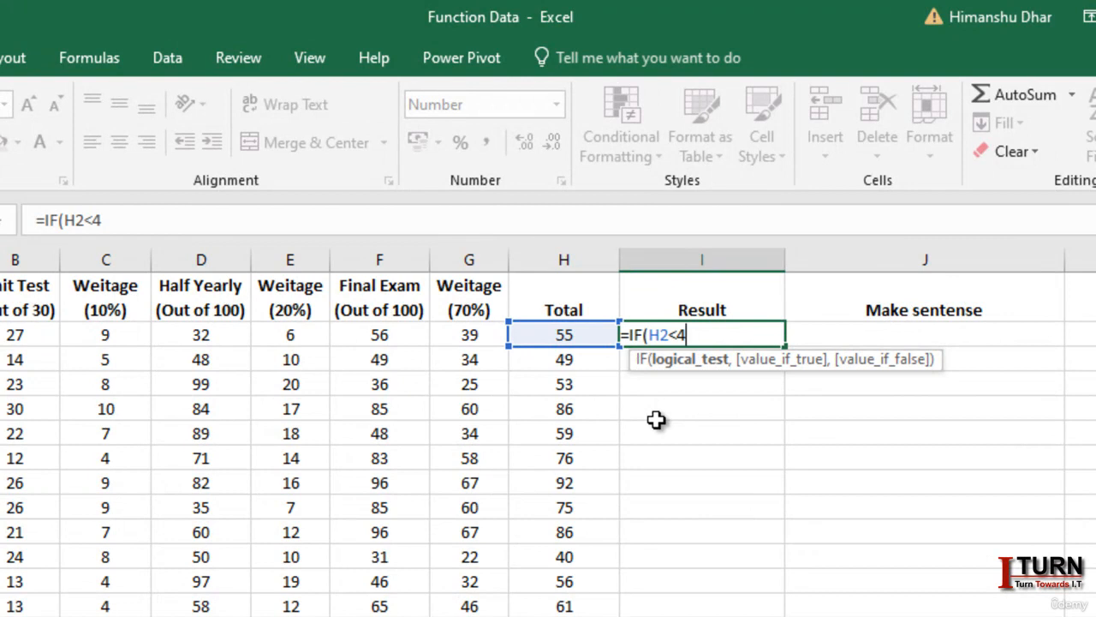
key("BackSpace")
type("=40")
key("BackSpace")
key("BackSpace")
key("BackSpace")
type("40,\"Fail")
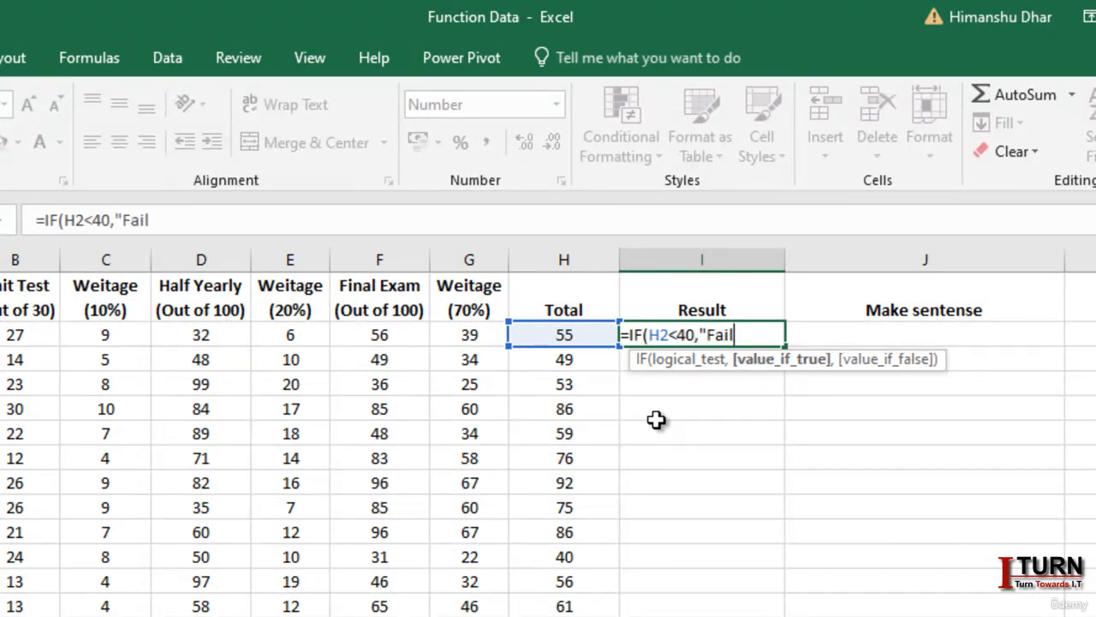
type("\",")
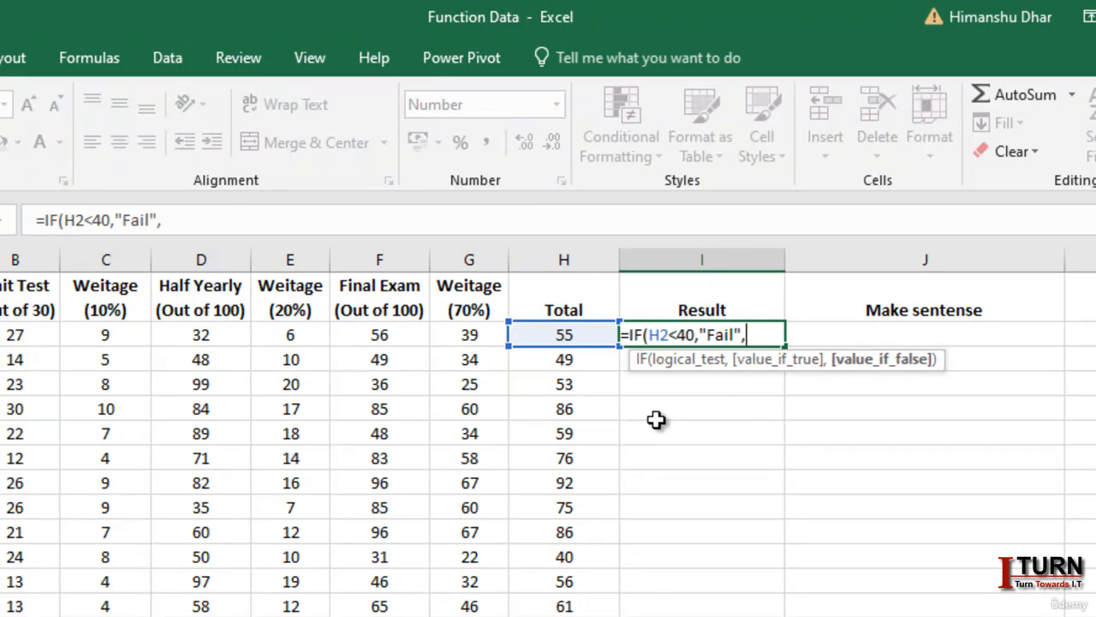
type("i")
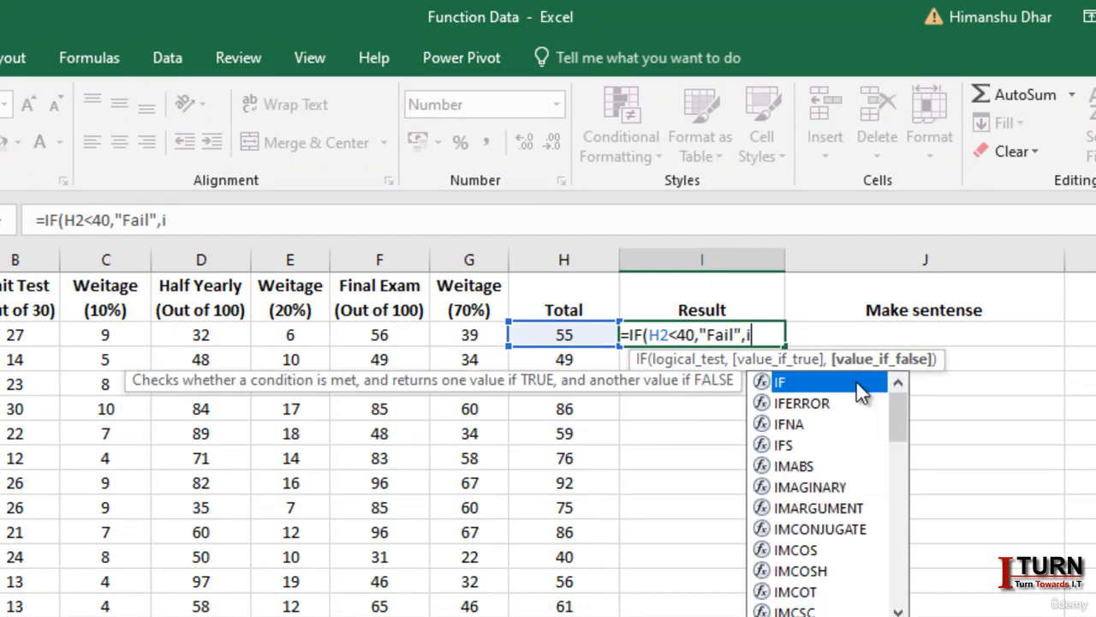
double_click(856, 381)
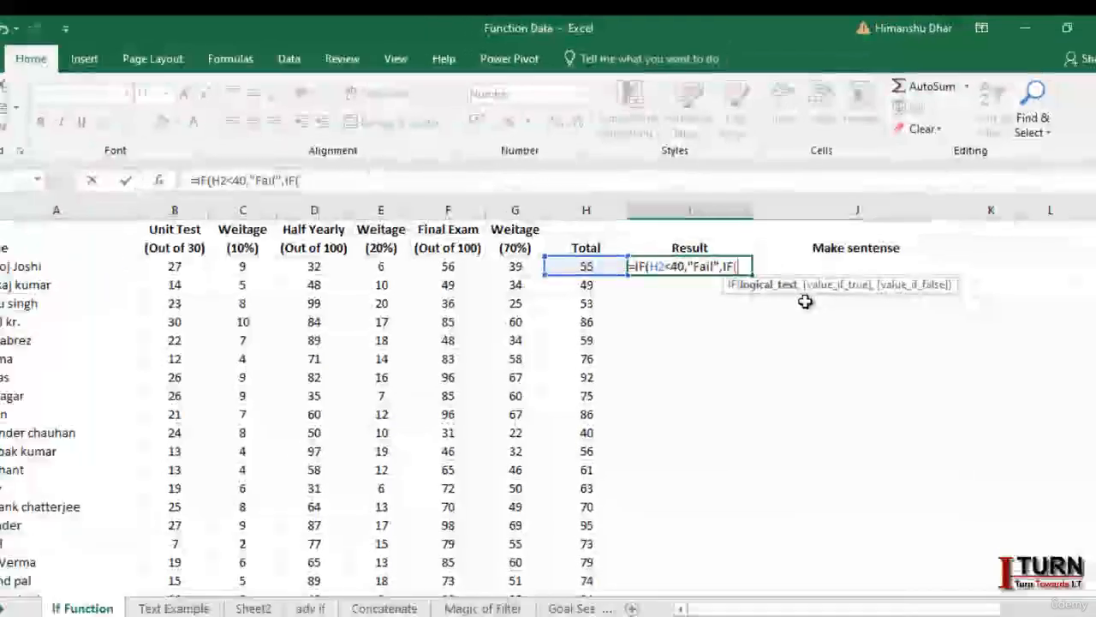
key("Escape")
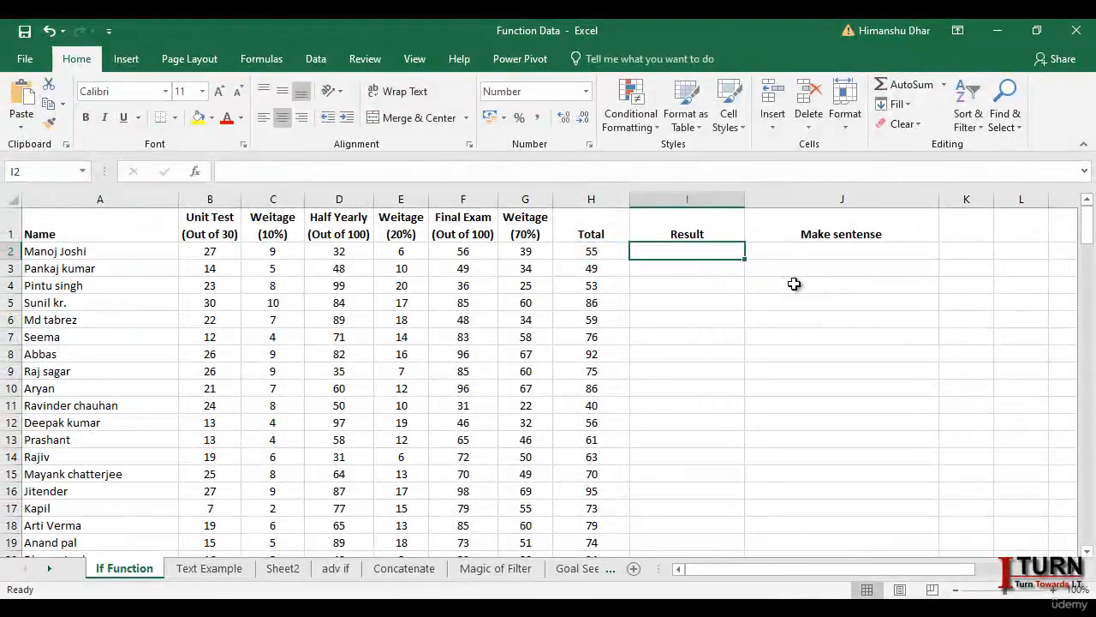
type("=")
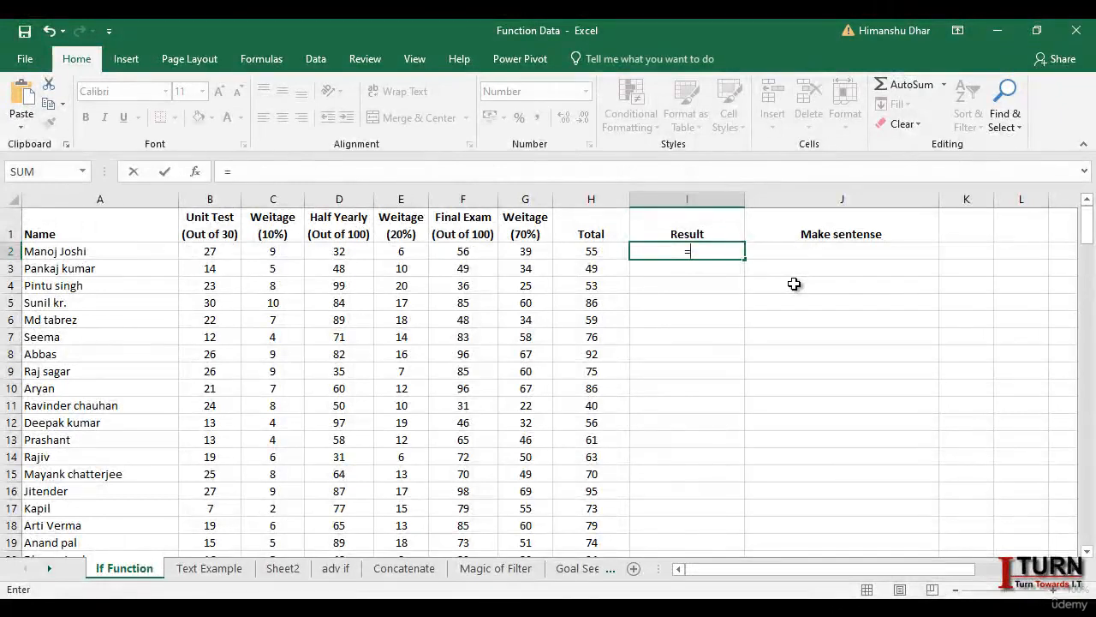
key("Escape")
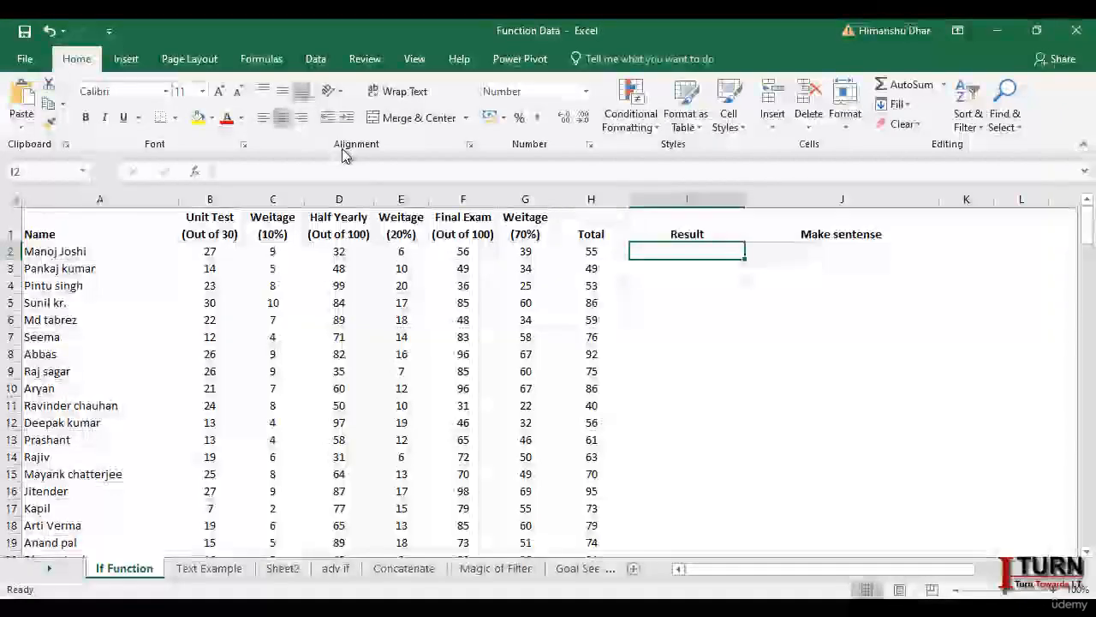
Step: Left-align cell I2 and start an IFS formula there whose first test, H2<40, returns "Fail"
left_click(263, 117)
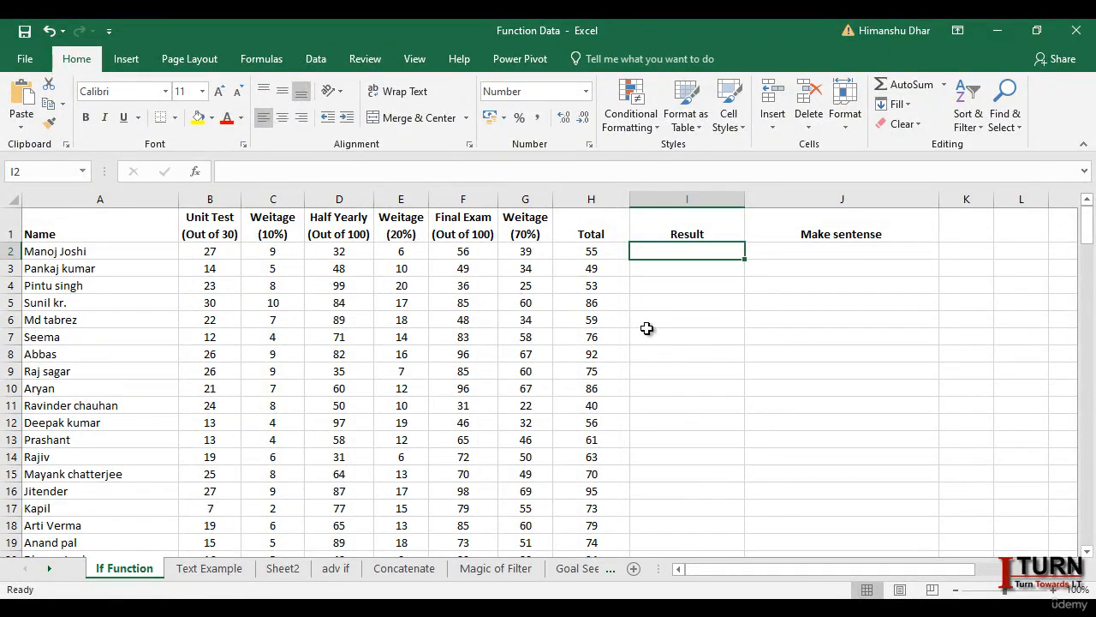
type("=IFS(")
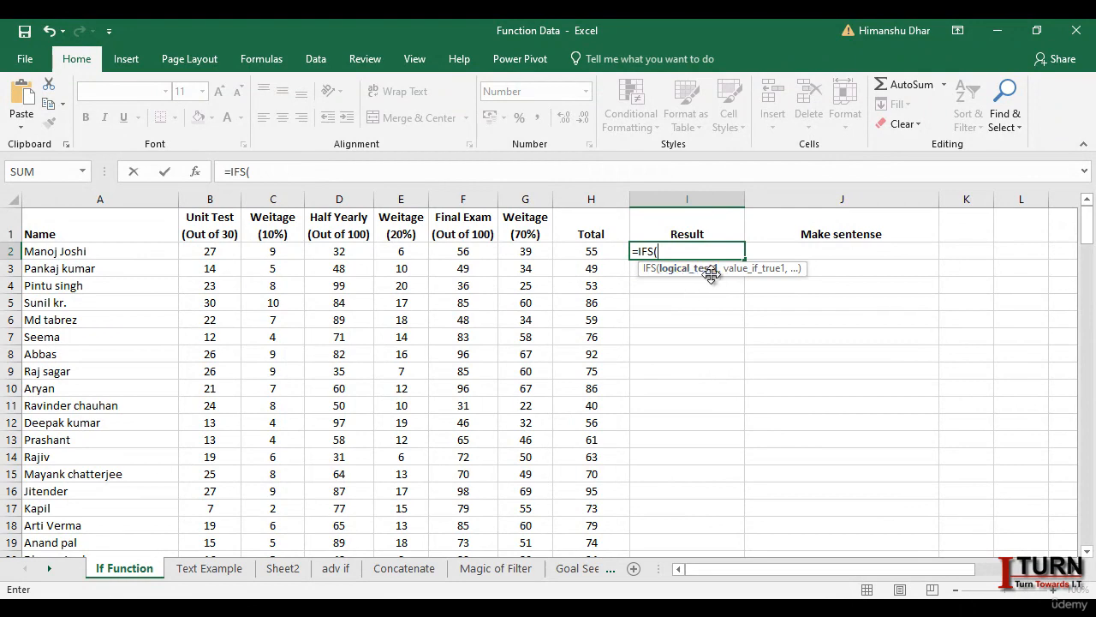
left_click(592, 251)
type("<")
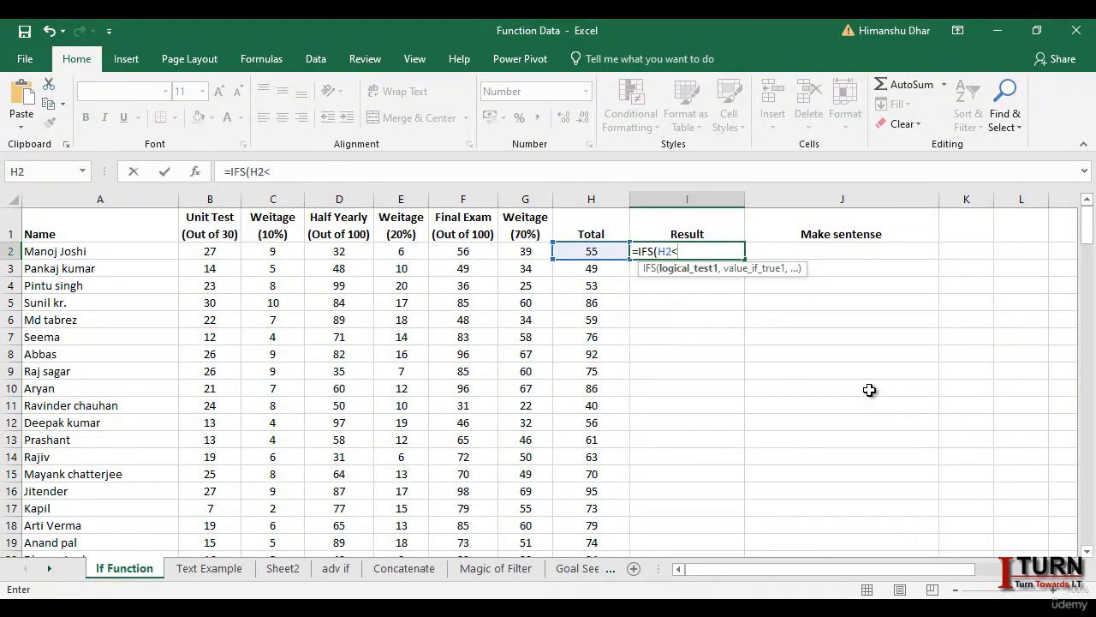
type("40,")
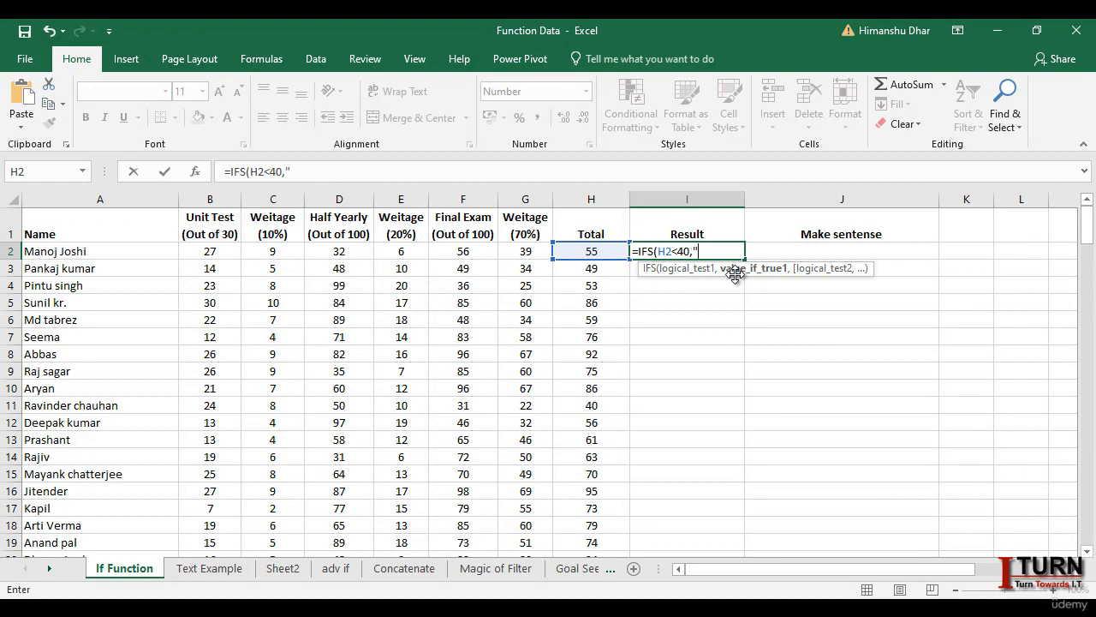
type("ail\"")
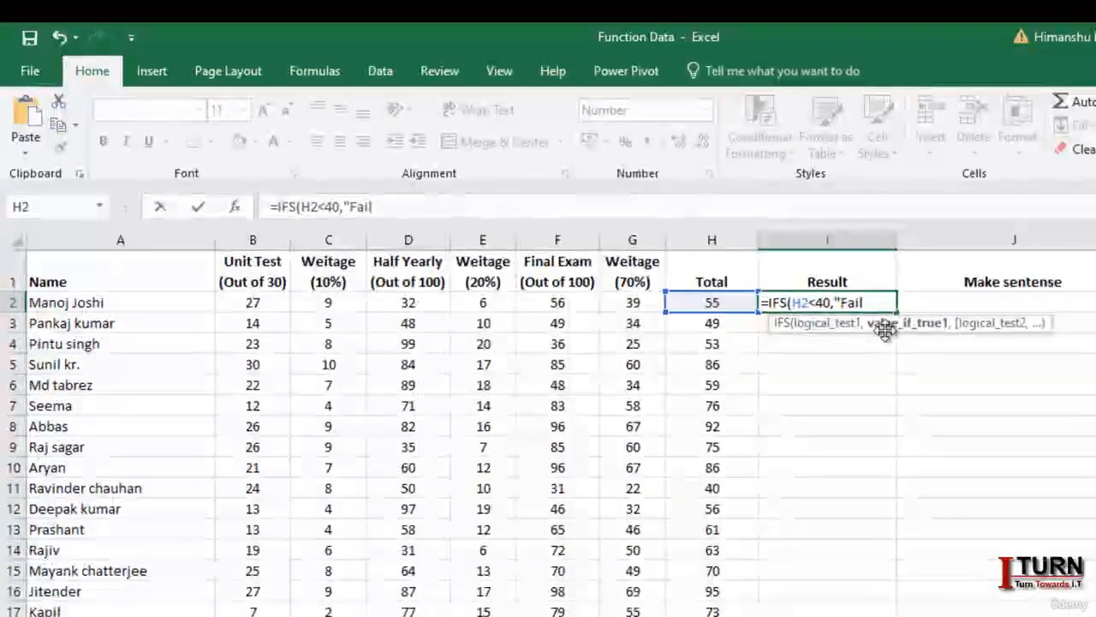
type(",")
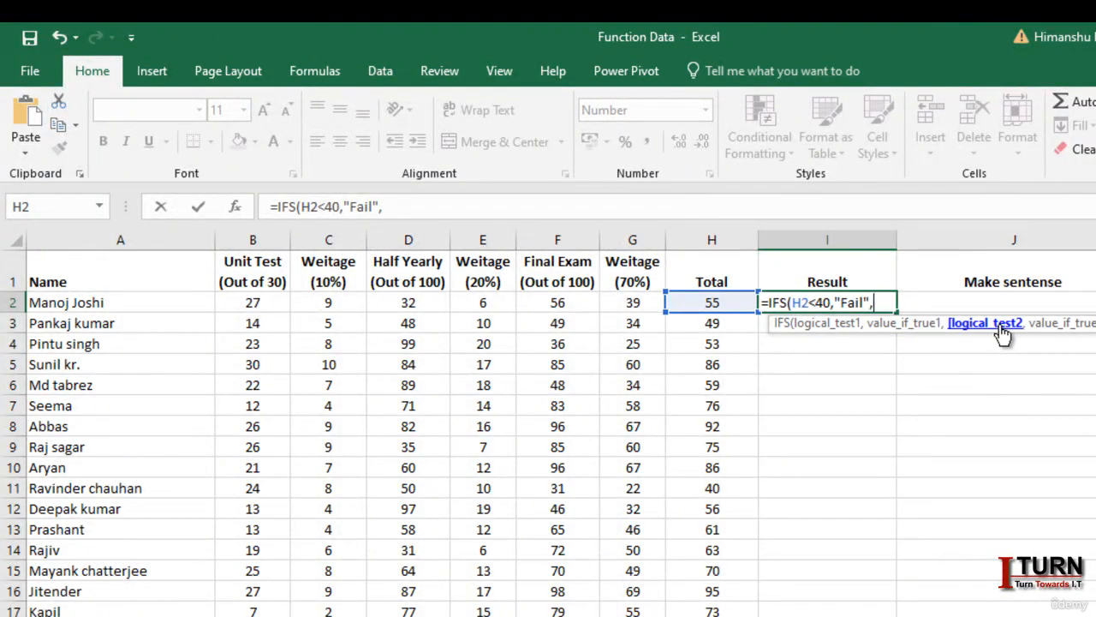
Step: Extend the IFS formula in I2 with a second test, H2<60, that returns "Compartment"
left_click(712, 303)
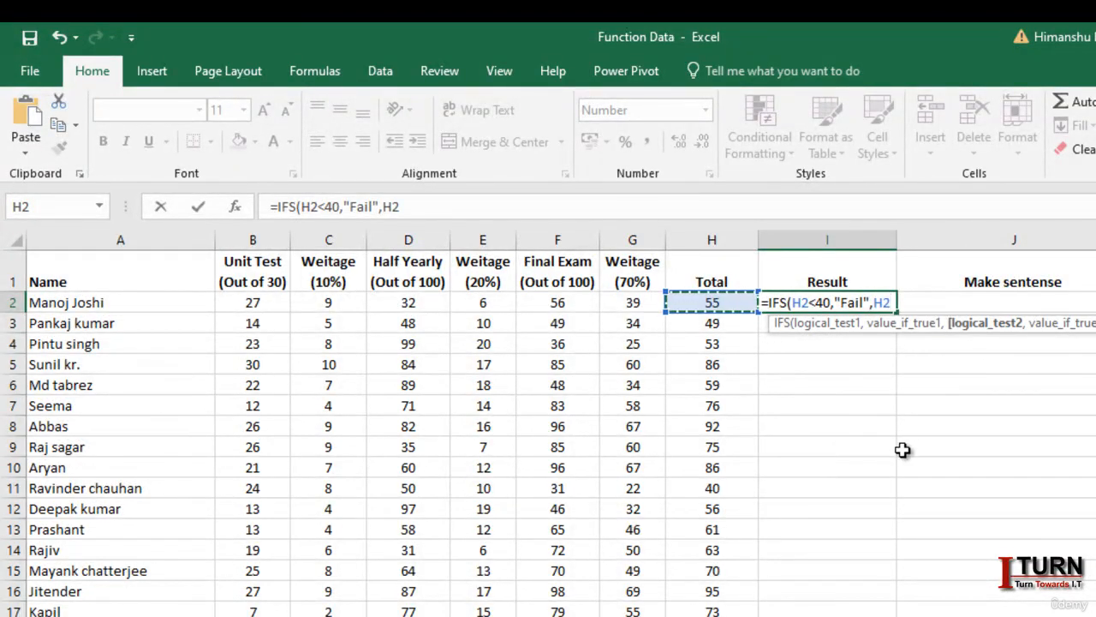
type("<6")
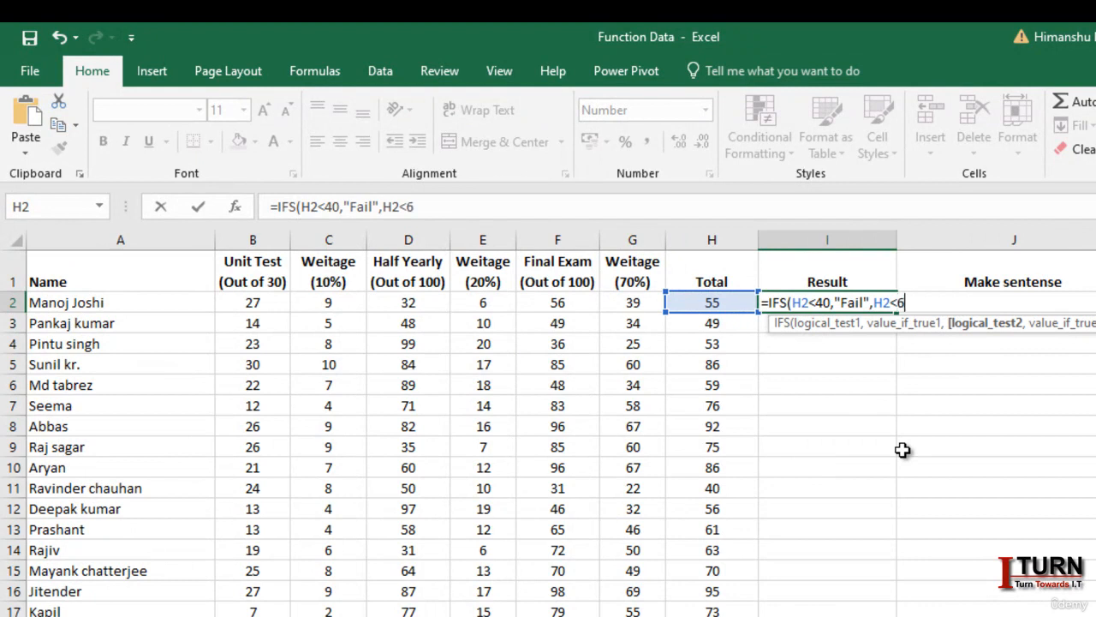
type("0")
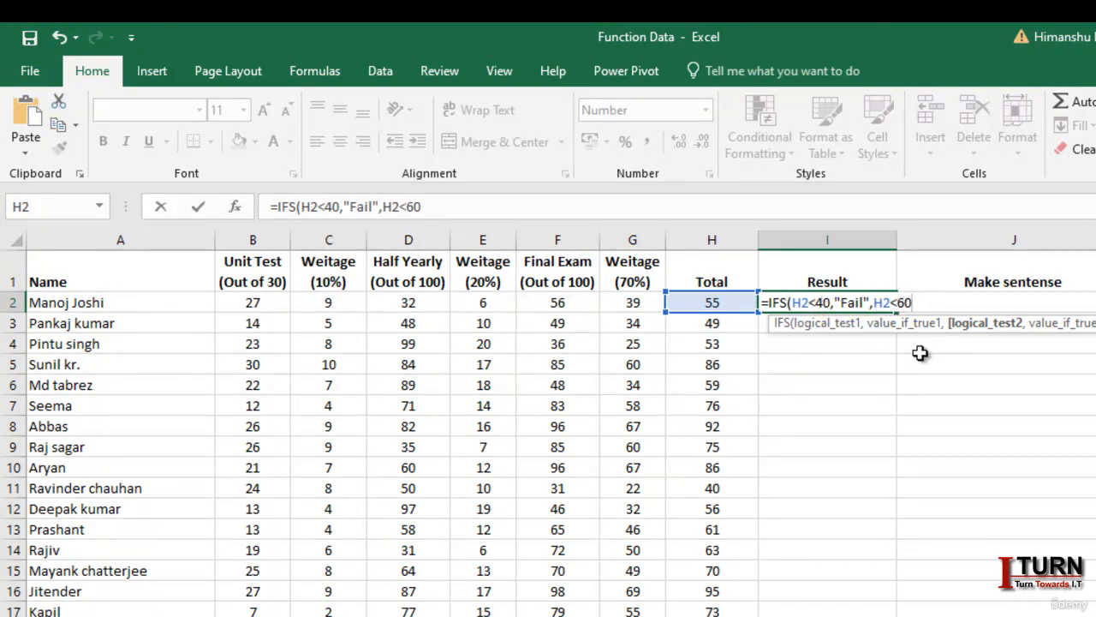
type(",\"Com")
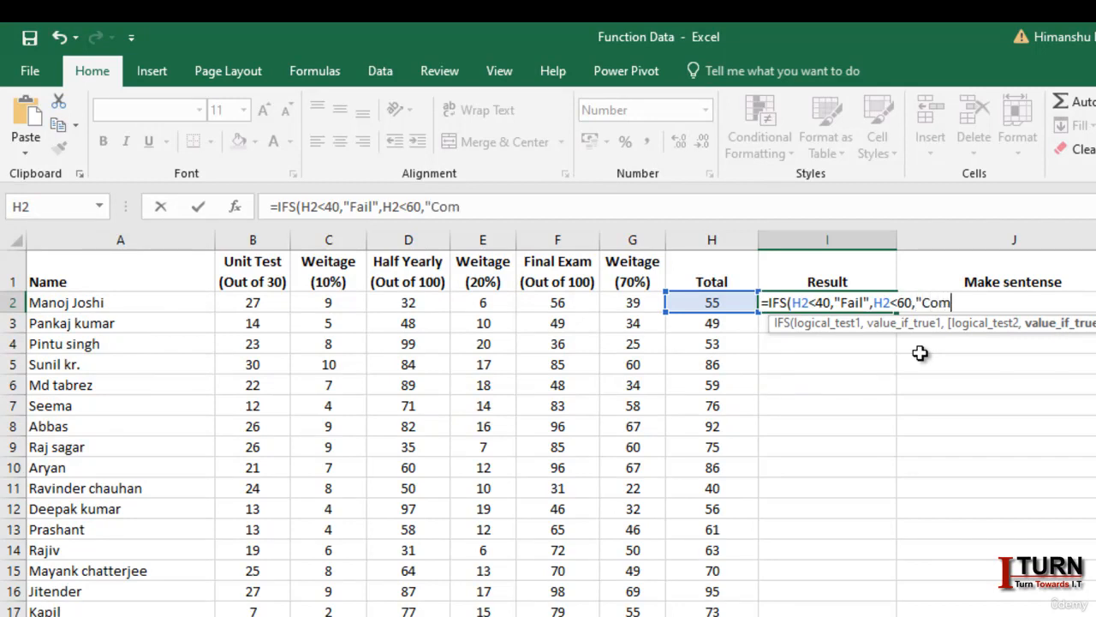
type("partmen")
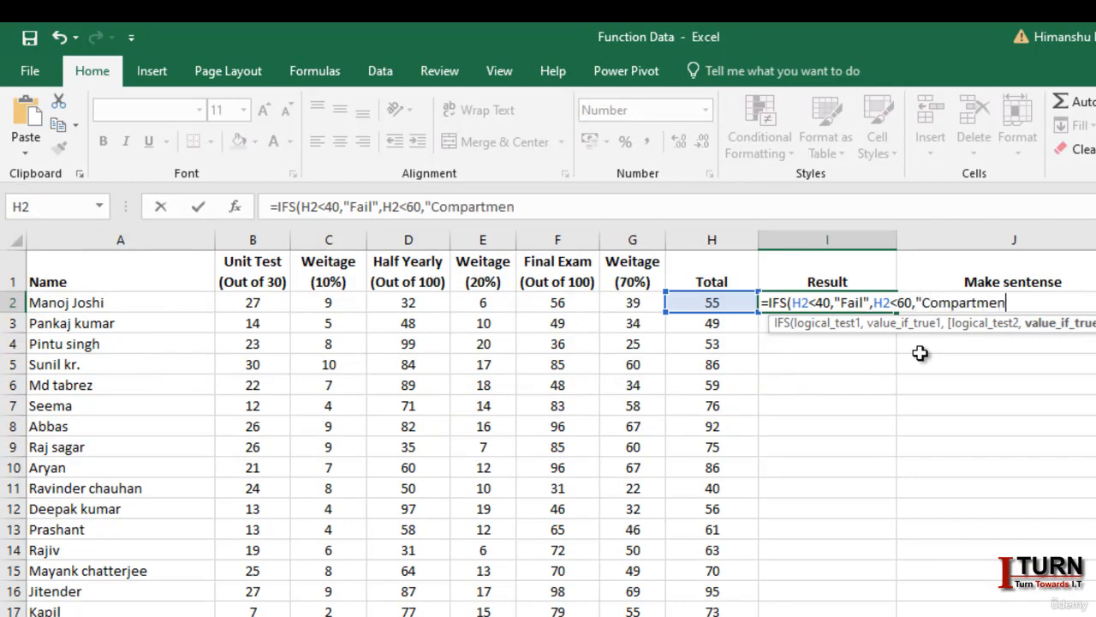
type("t\"")
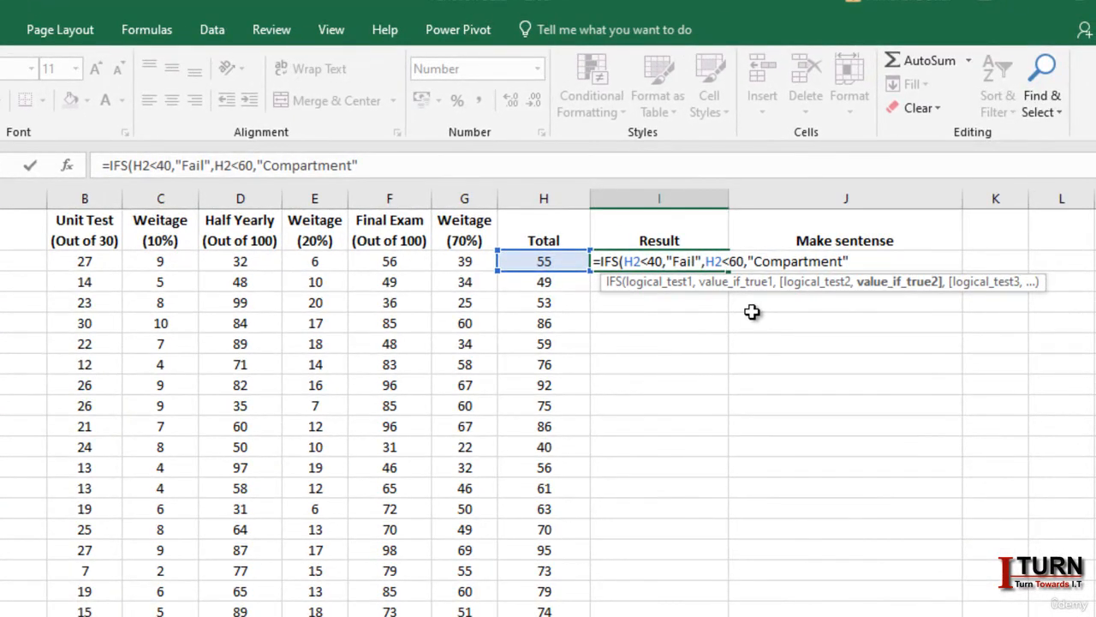
type(",")
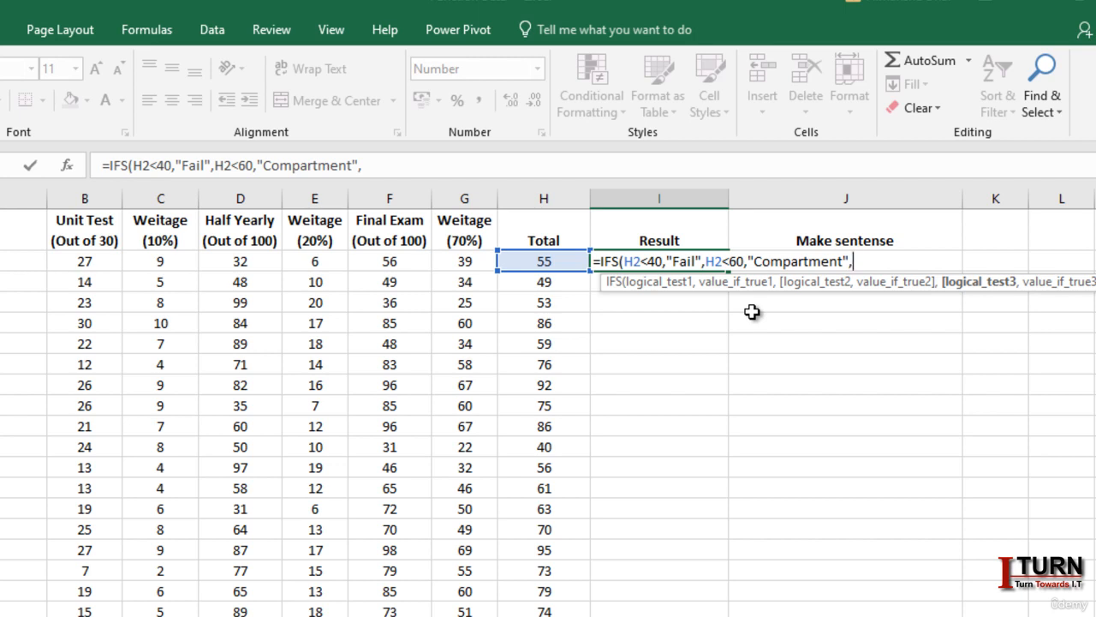
Step: Complete the IFS formula in I2 with a third test, H2>60, that returns "Pass"
left_click(557, 260)
type(">6")
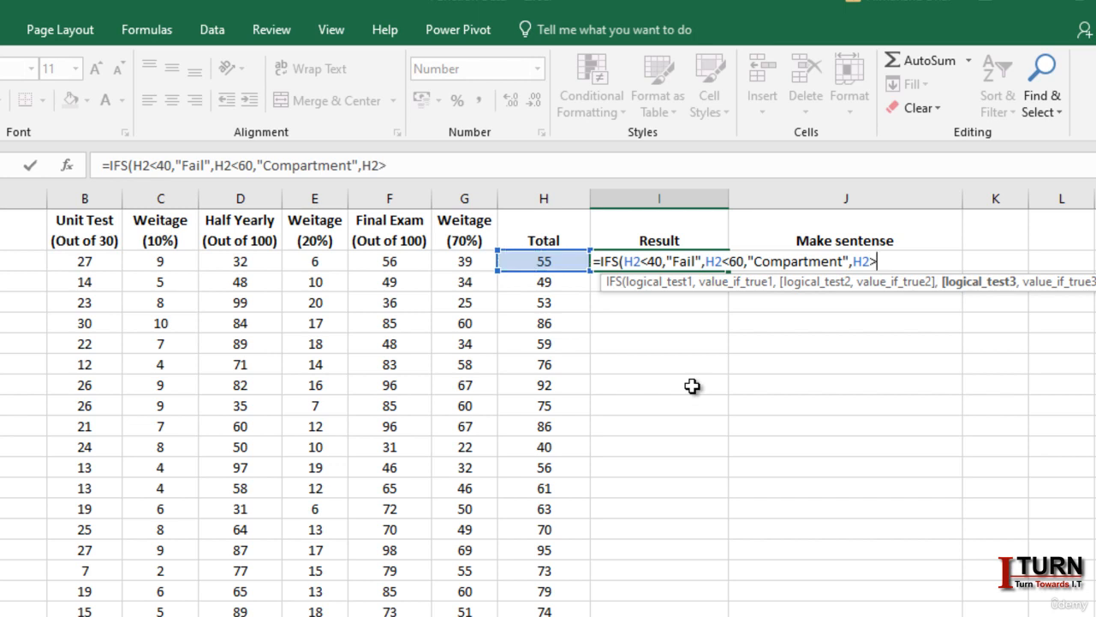
type("0,")
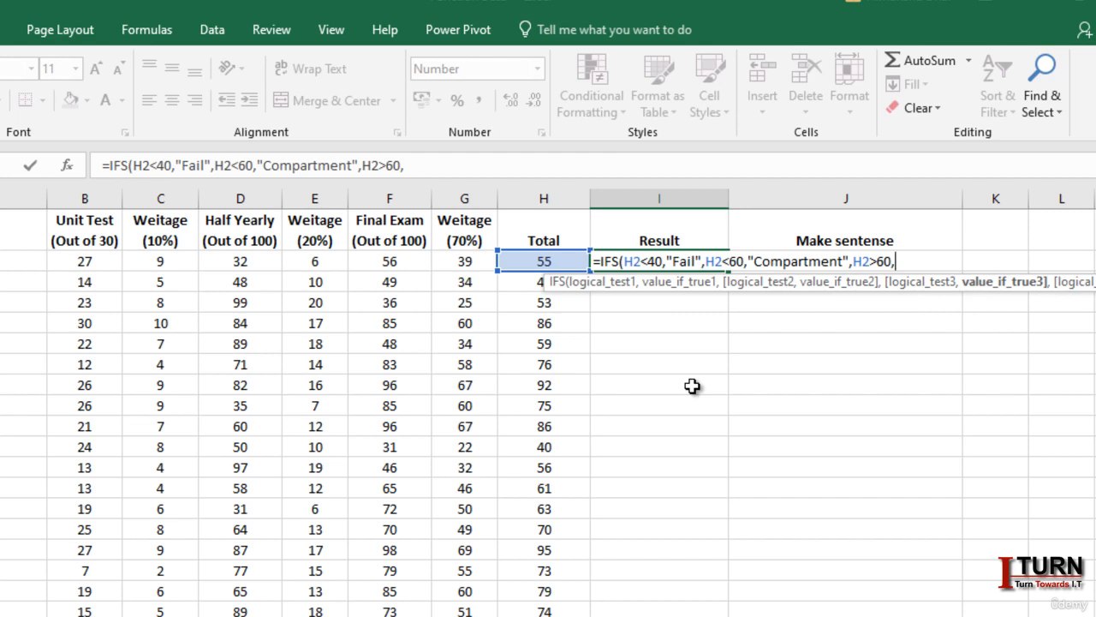
type("\"Pass")
type("\"")
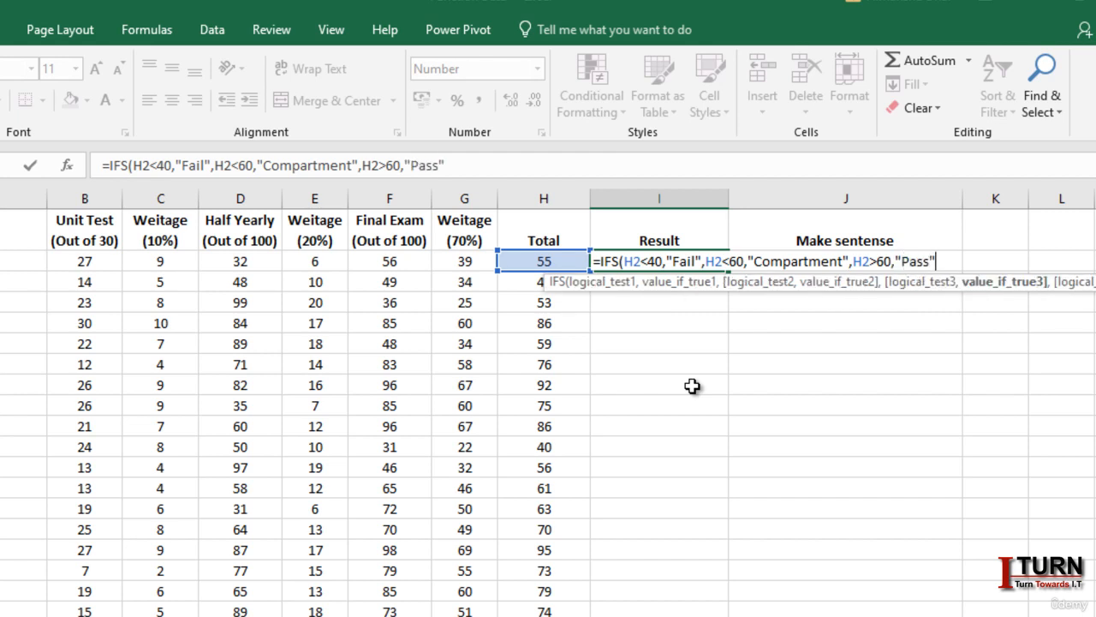
type(")")
key("Return")
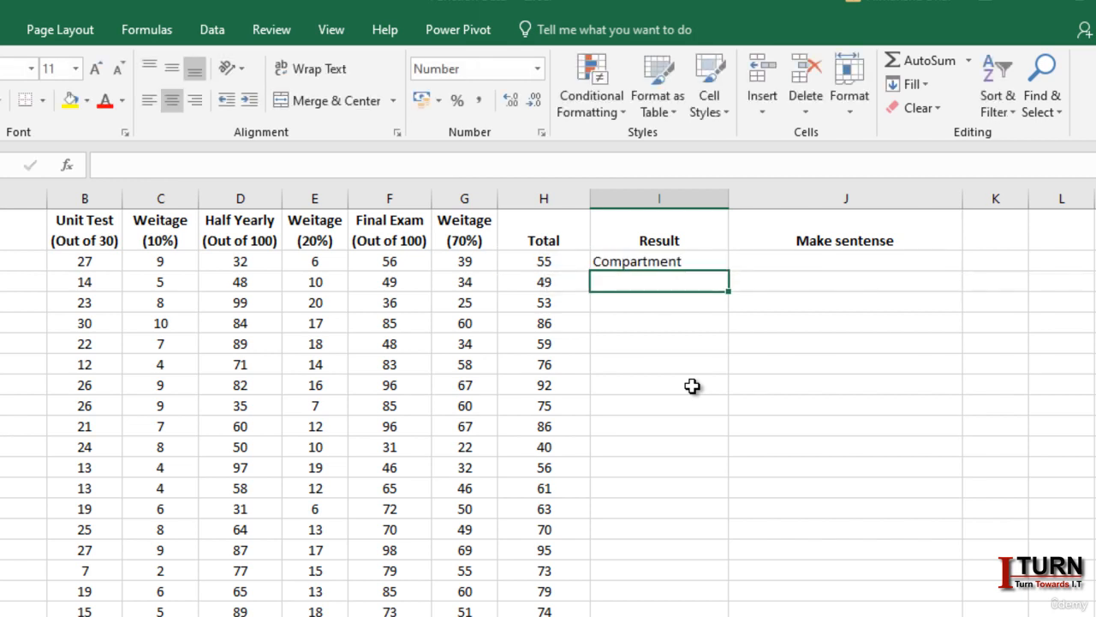
Step: Fill the IFS formula from I2 down the Result column
left_click(720, 262)
left_click(734, 275)
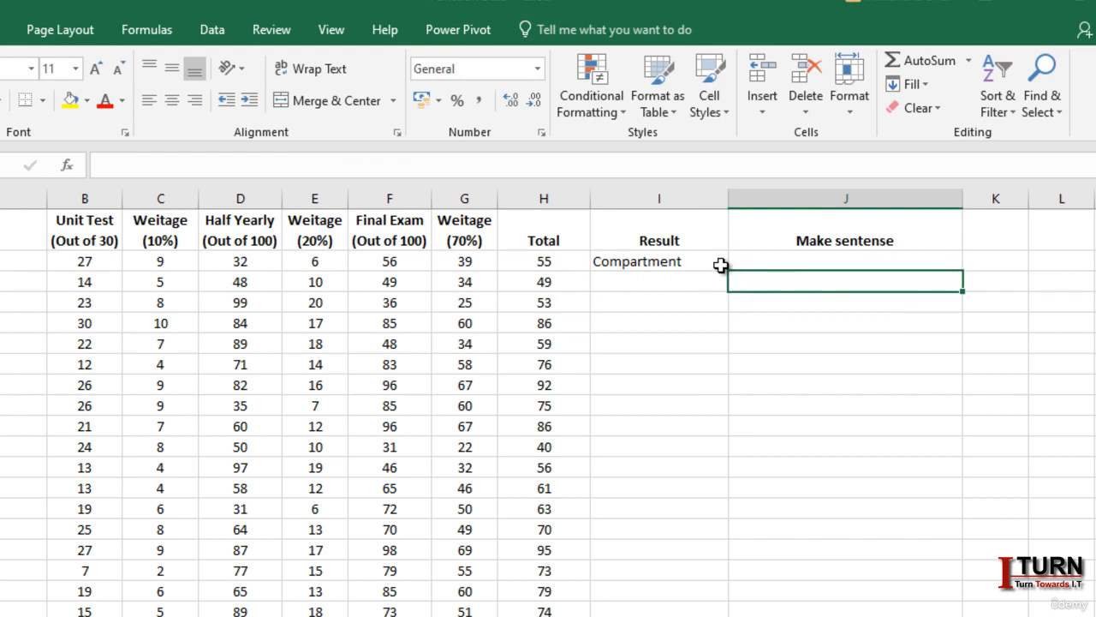
left_click(722, 265)
double_click(729, 273)
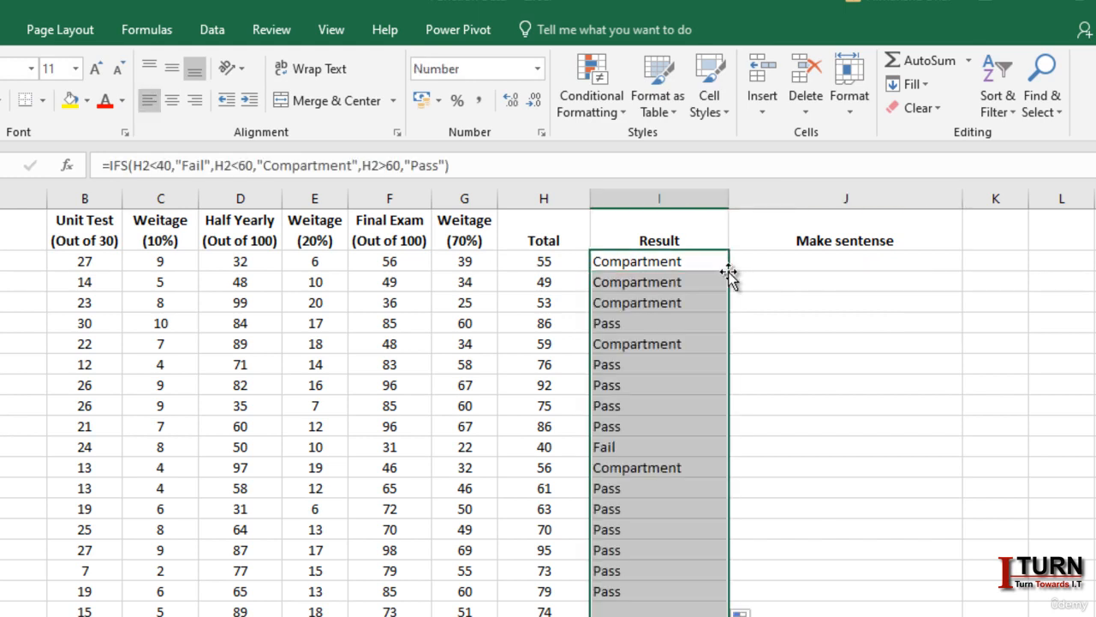
left_click_drag(696, 265, 692, 278)
left_click(692, 267)
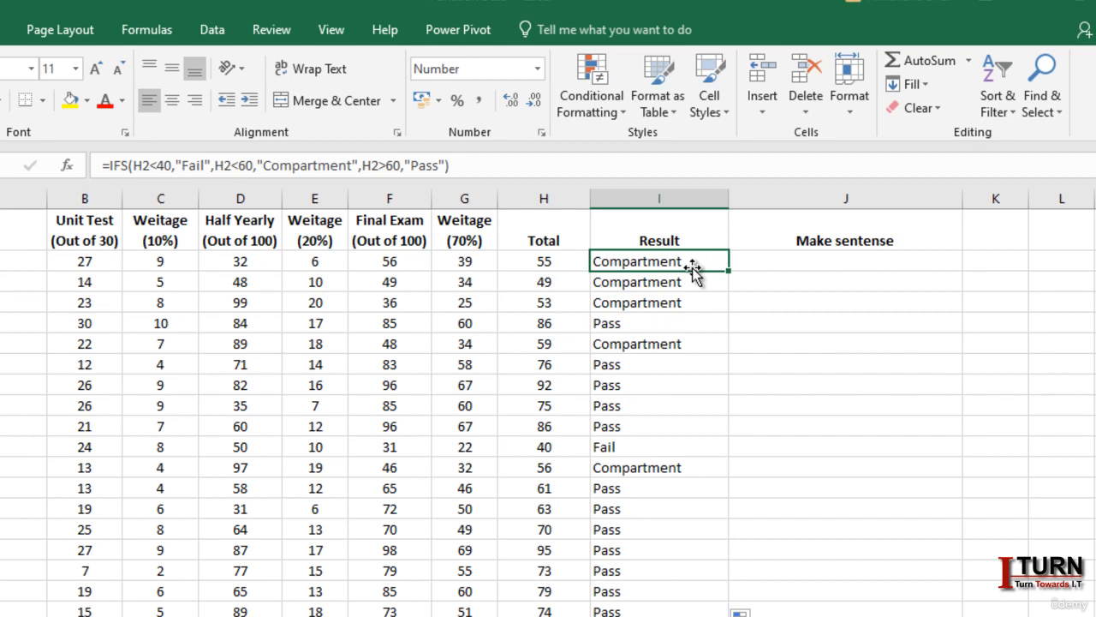
Step: Change the third test of the IFS formula in I2 to H2>30
double_click(653, 262)
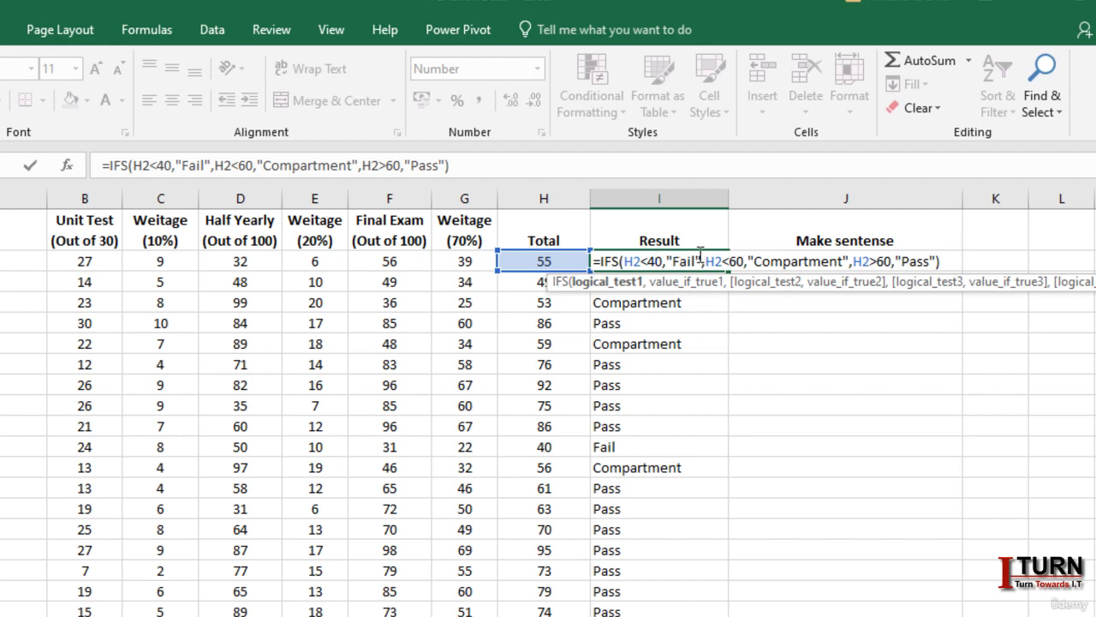
left_click(884, 261)
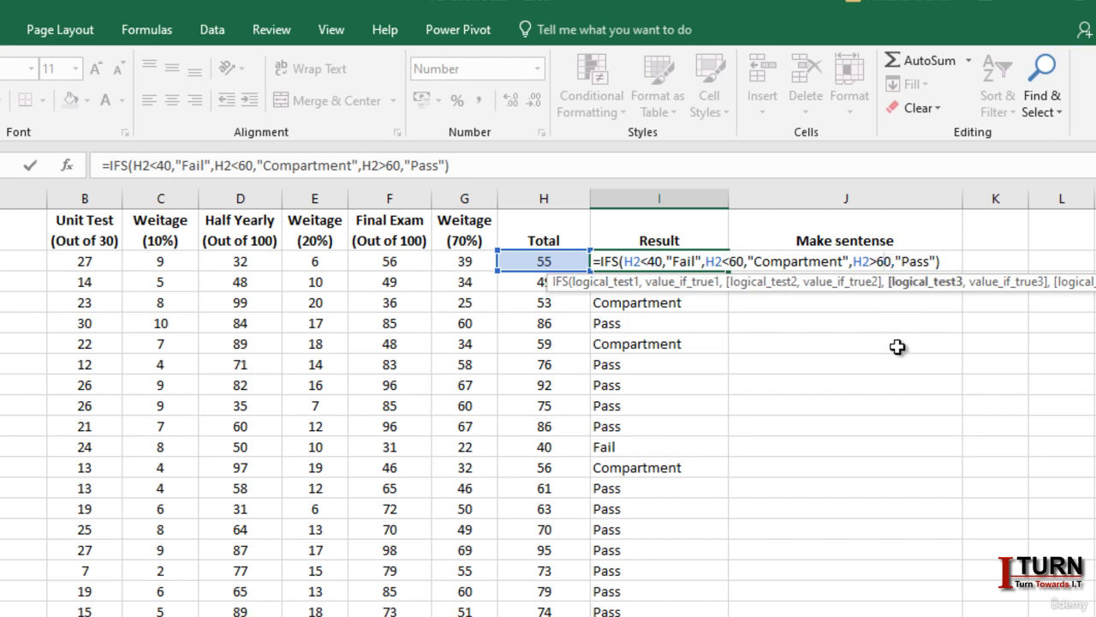
key("BackSpace")
type("3")
key("Return")
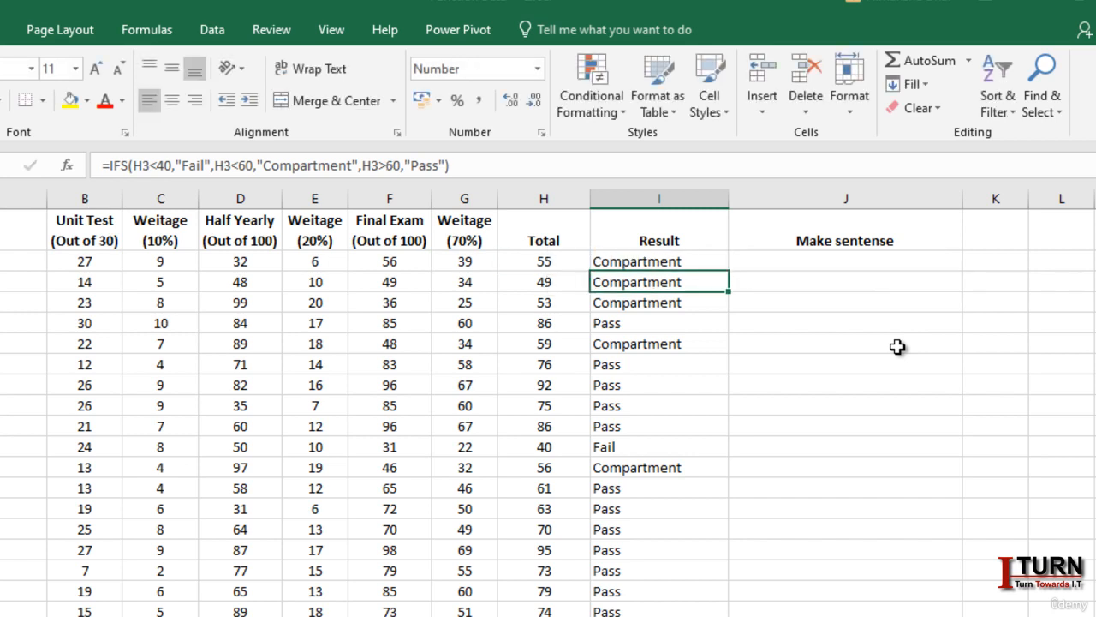
Step: Copy the revised IFS formula from I2 down the whole Result column
left_click(712, 264)
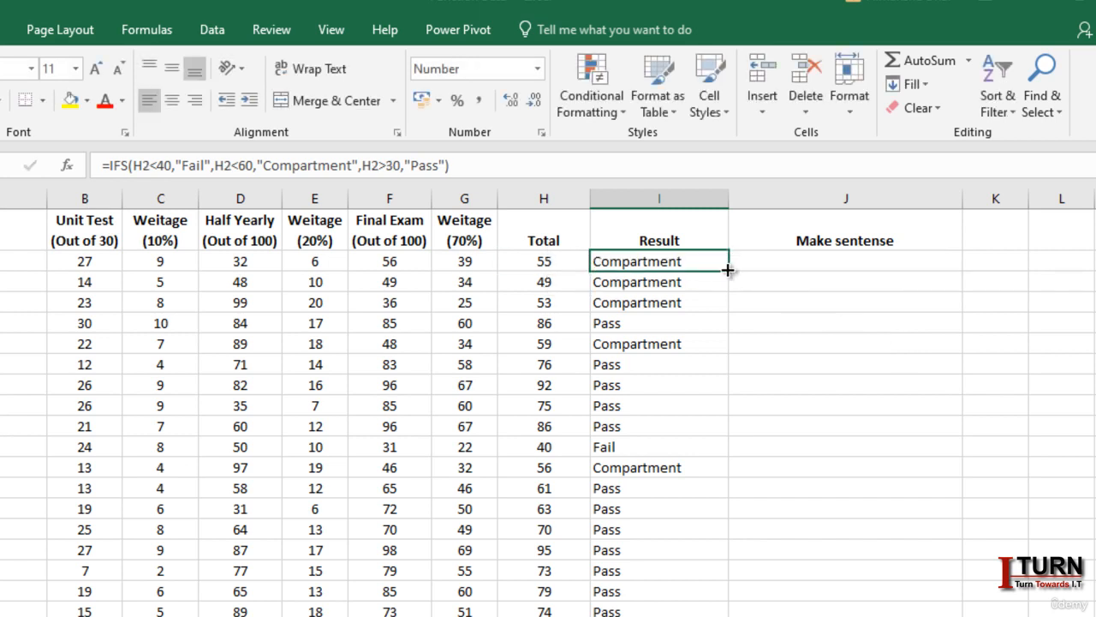
double_click(726, 271)
left_click(701, 268)
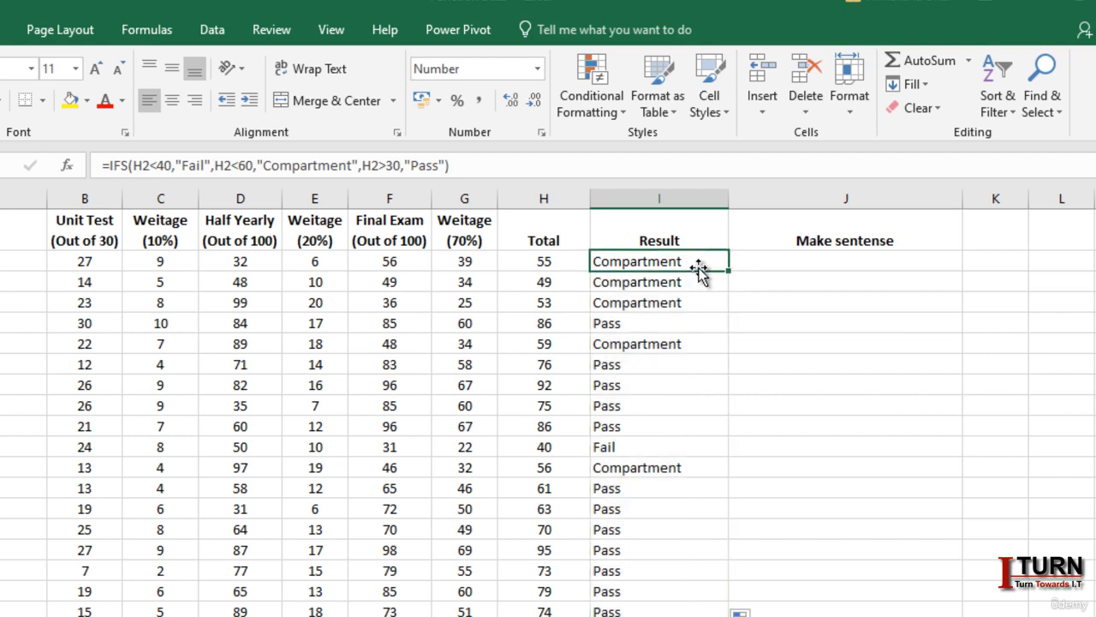